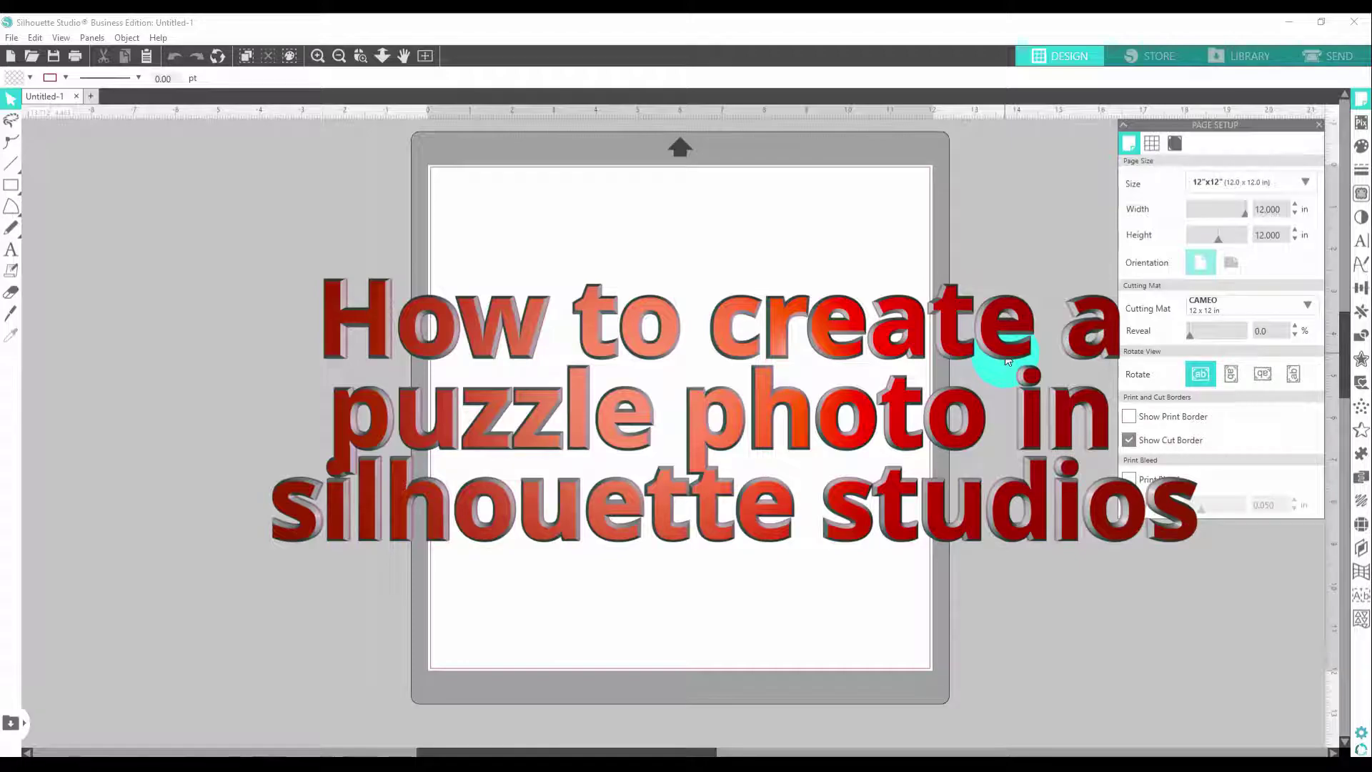
# - Open PIC_0042 from the Pictures/2011-04 folder as a new document on the 12x12 page
pyautogui.click(13, 37)
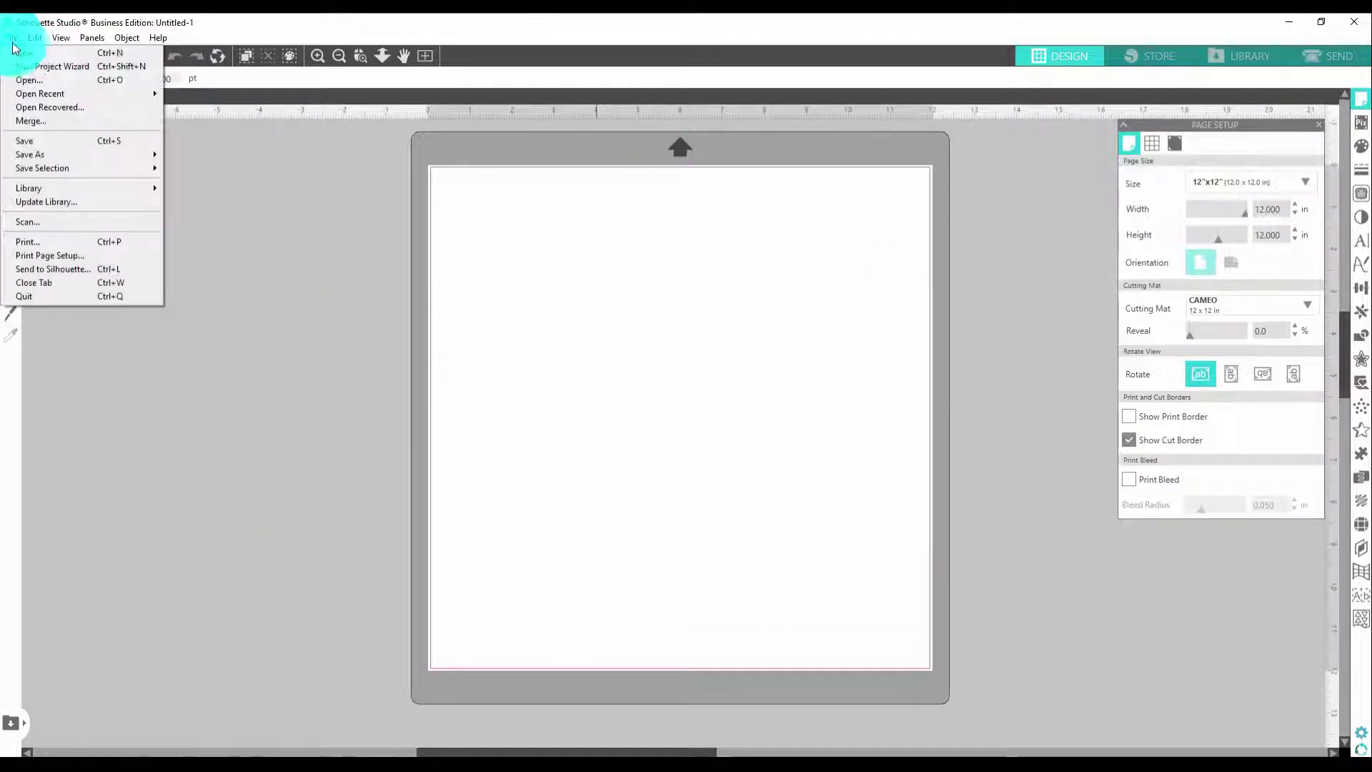
pyautogui.click(33, 84)
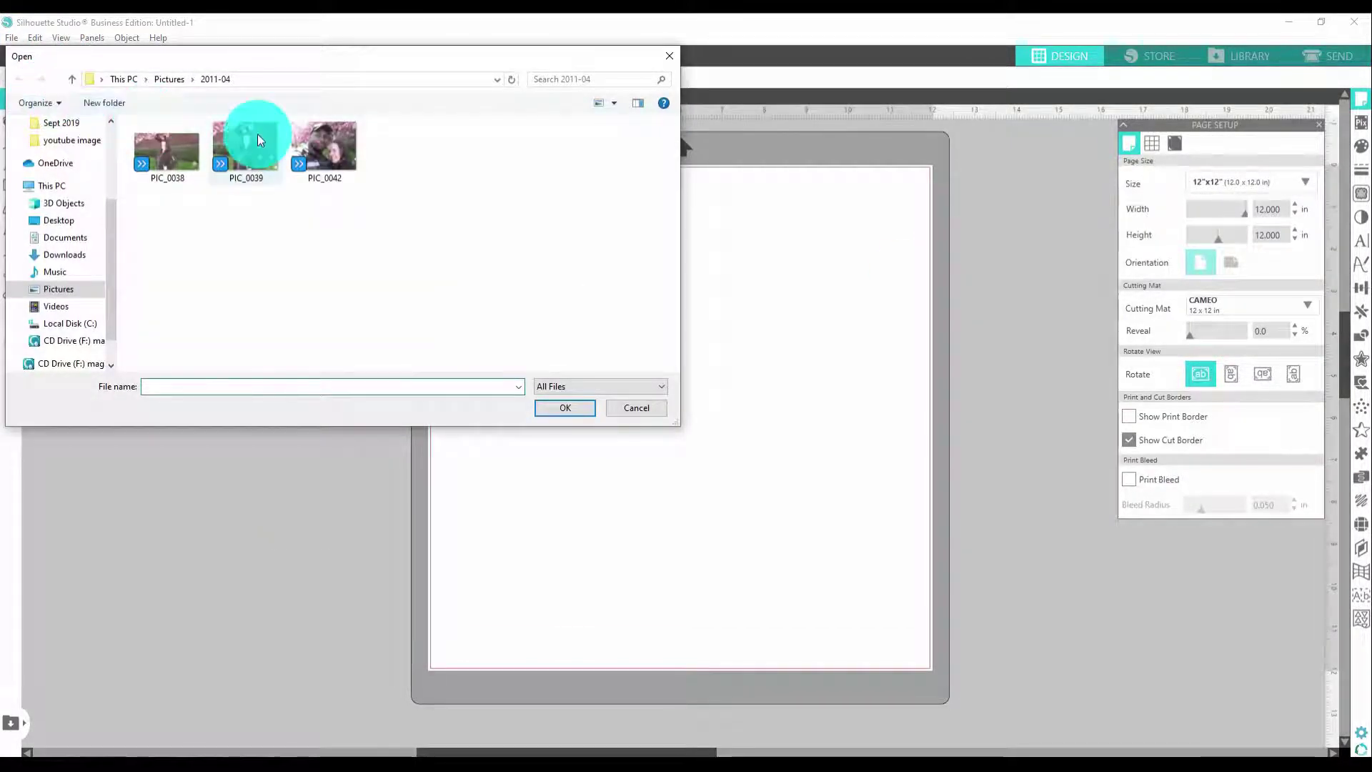
pyautogui.click(325, 147)
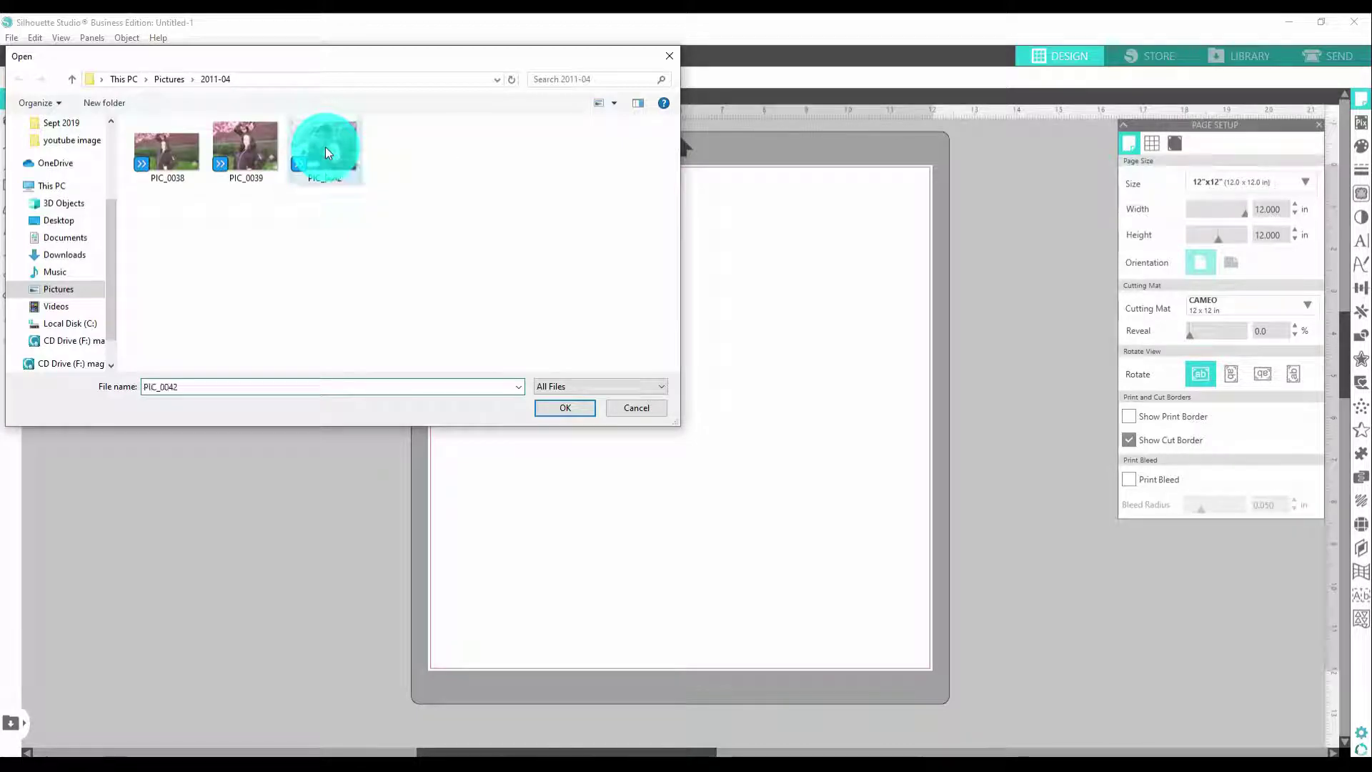
pyautogui.doubleClick(336, 154)
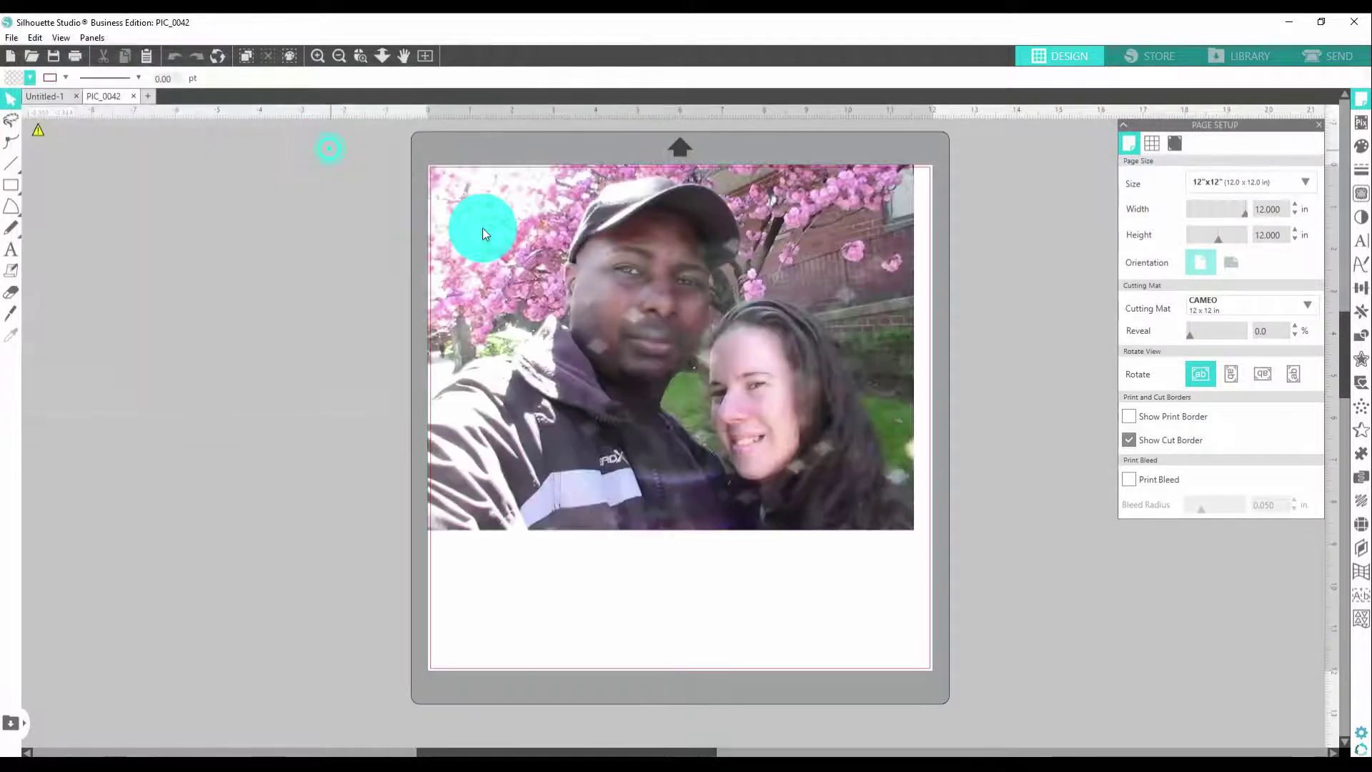
# - Scale the photo to 10.651 in wide and move it to X 0.578, Y 0.832
pyautogui.click(771, 402)
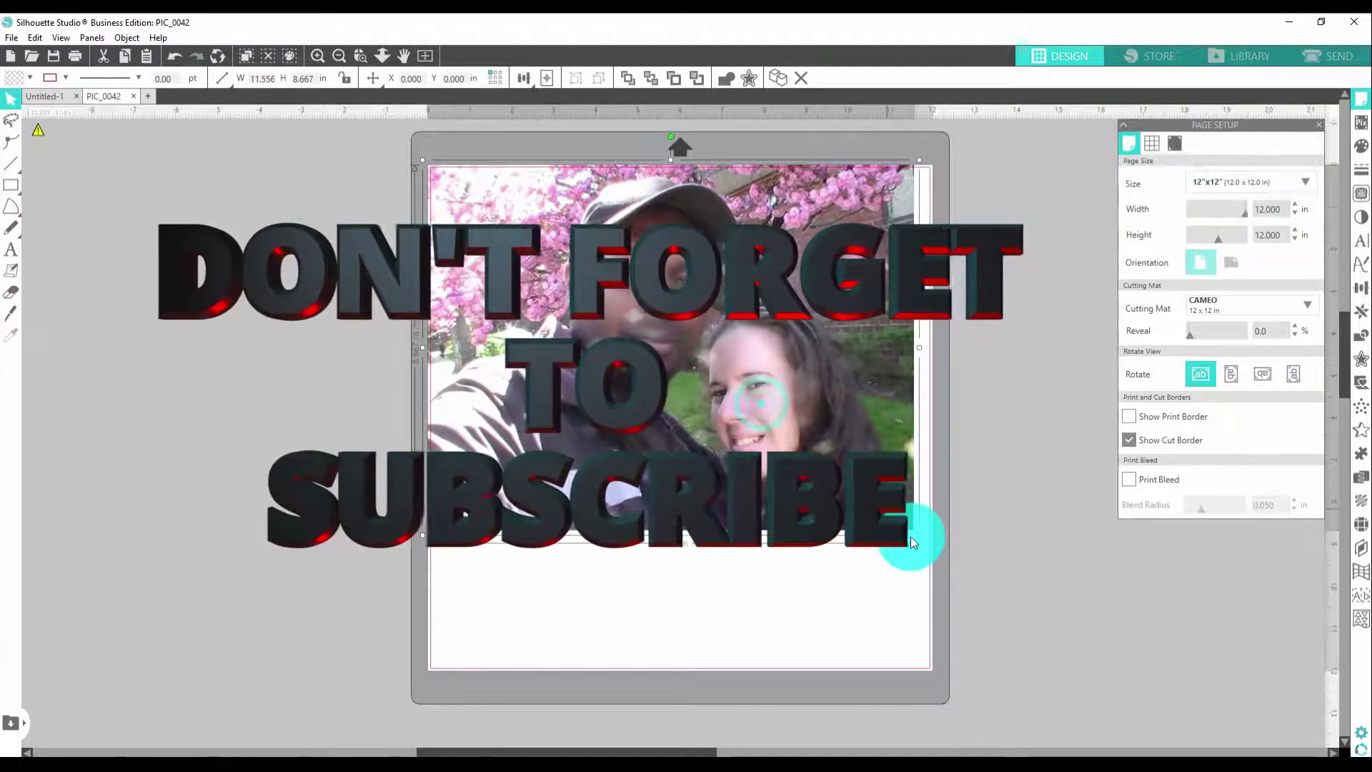
pyautogui.moveTo(920, 550); pyautogui.dragTo(881, 516)
pyautogui.moveTo(630, 337); pyautogui.dragTo(653, 371)
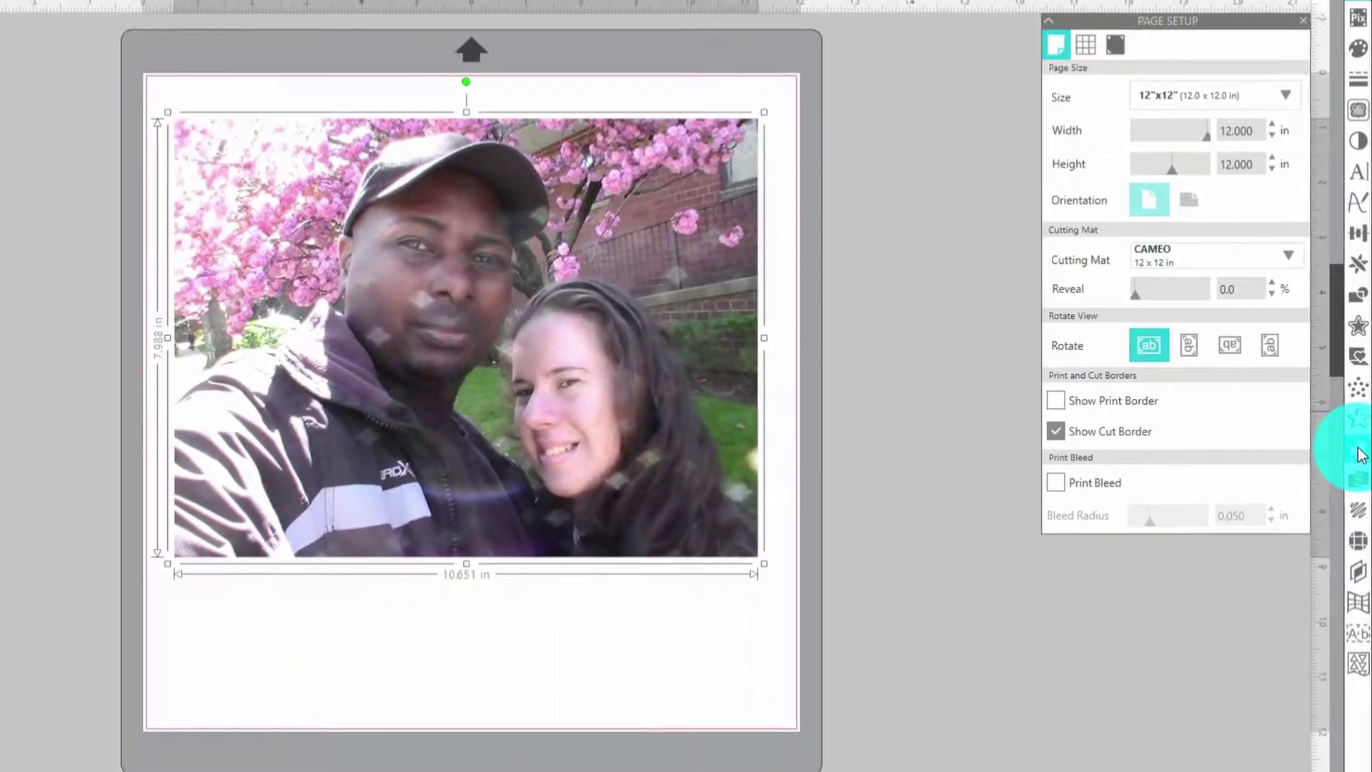
pyautogui.click(1360, 454)
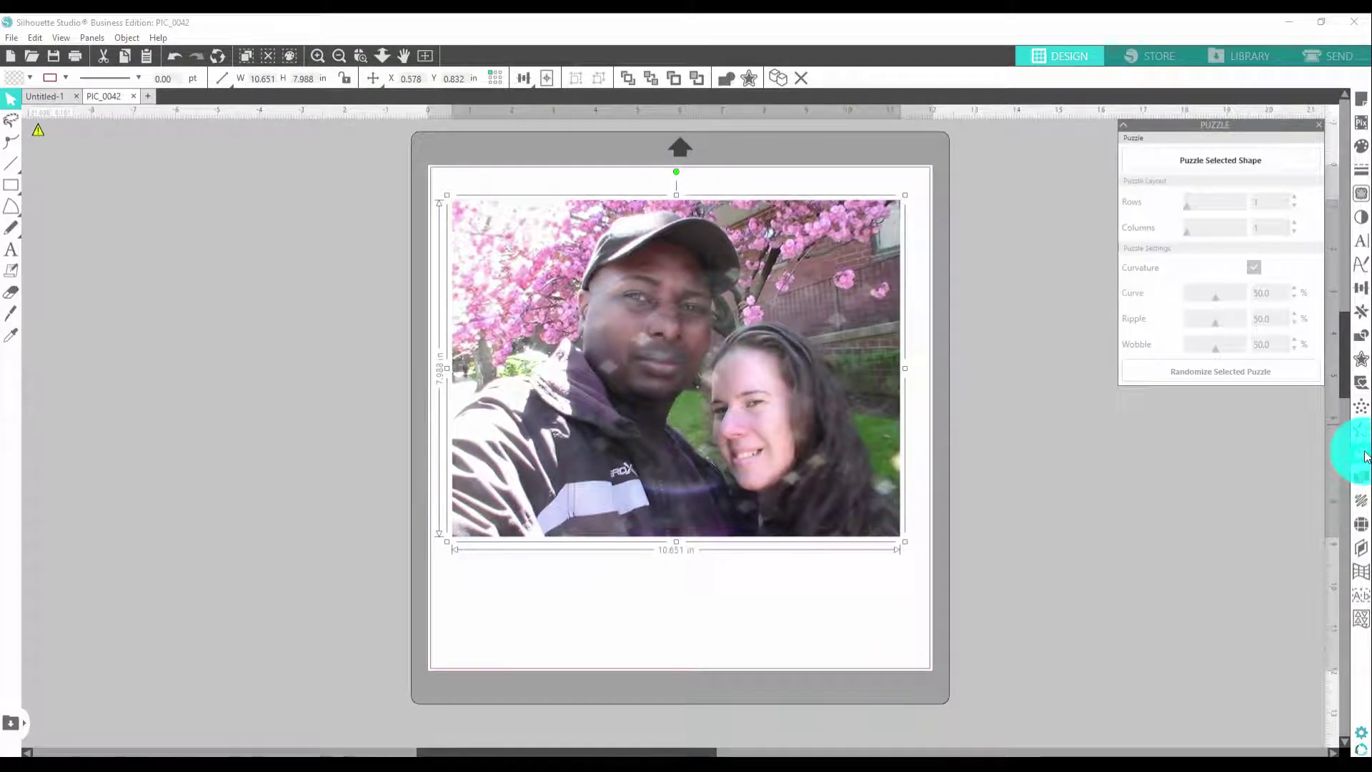
# - Apply Puzzle Selected Shape to the photo with a grid of 6 rows by 8 columns
pyautogui.click(1186, 162)
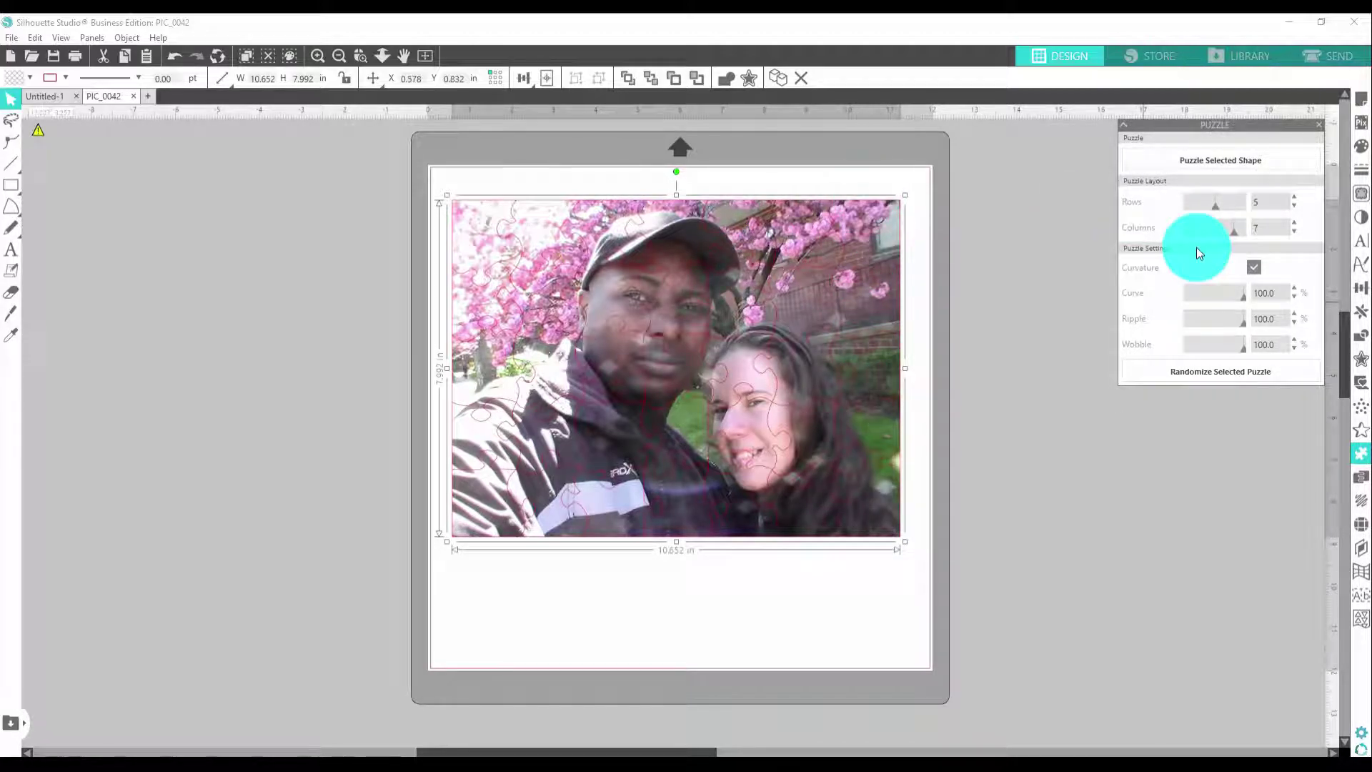
pyautogui.click(1238, 213)
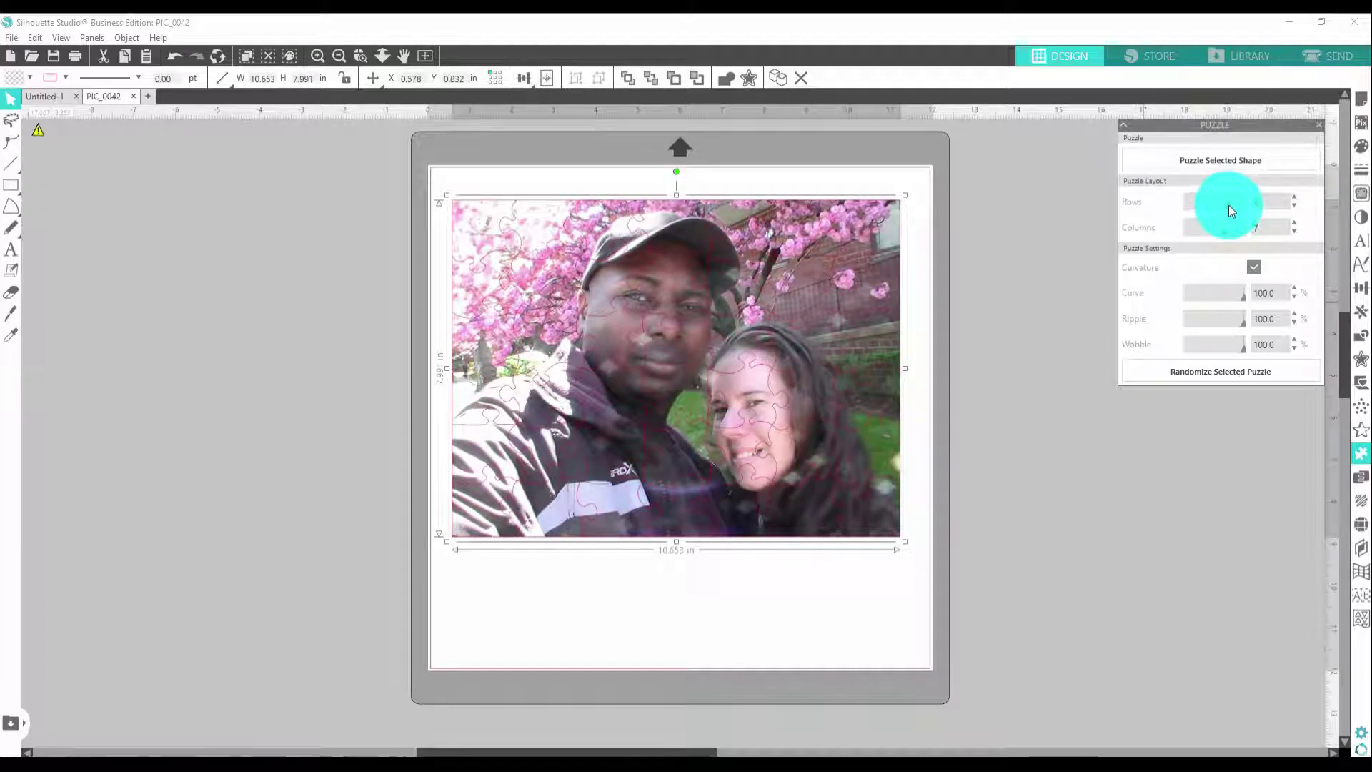
pyautogui.click(1294, 206)
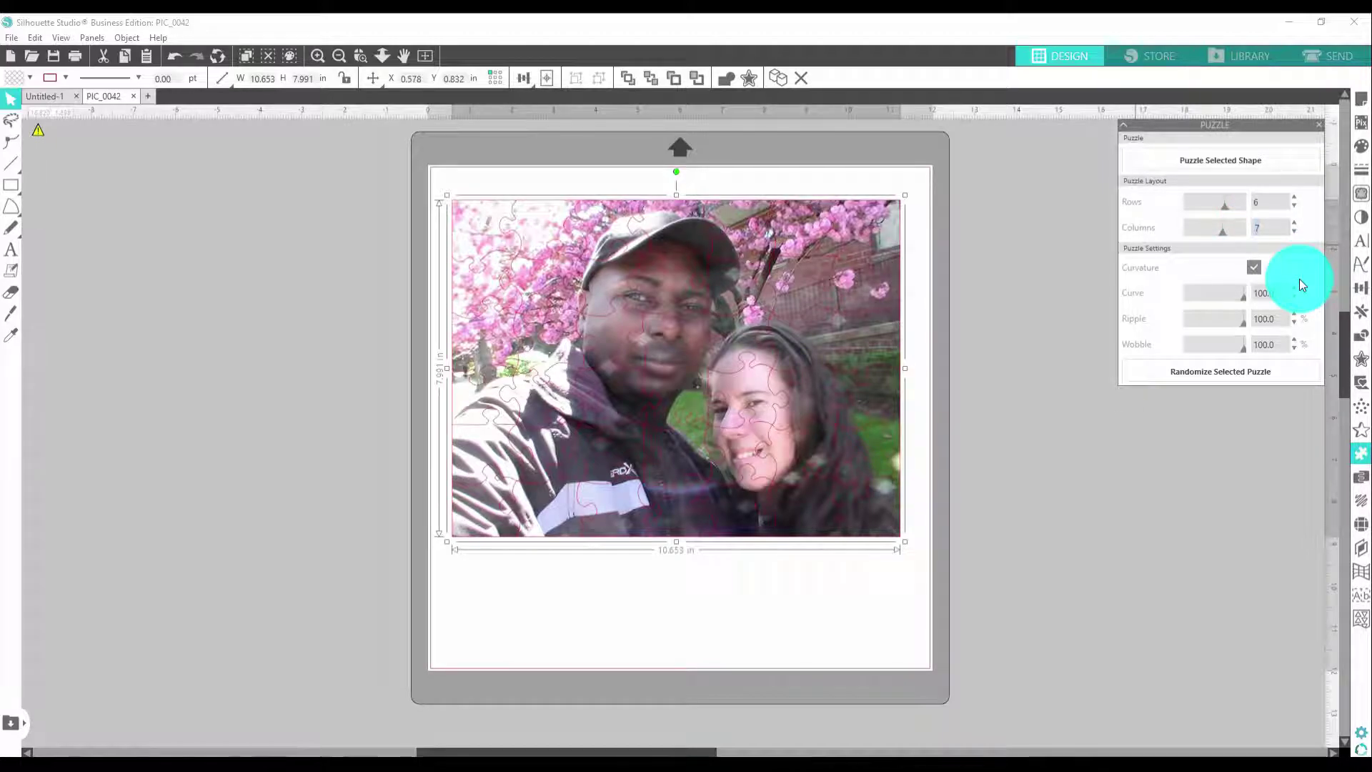
pyautogui.write('8')
pyautogui.press('Return')
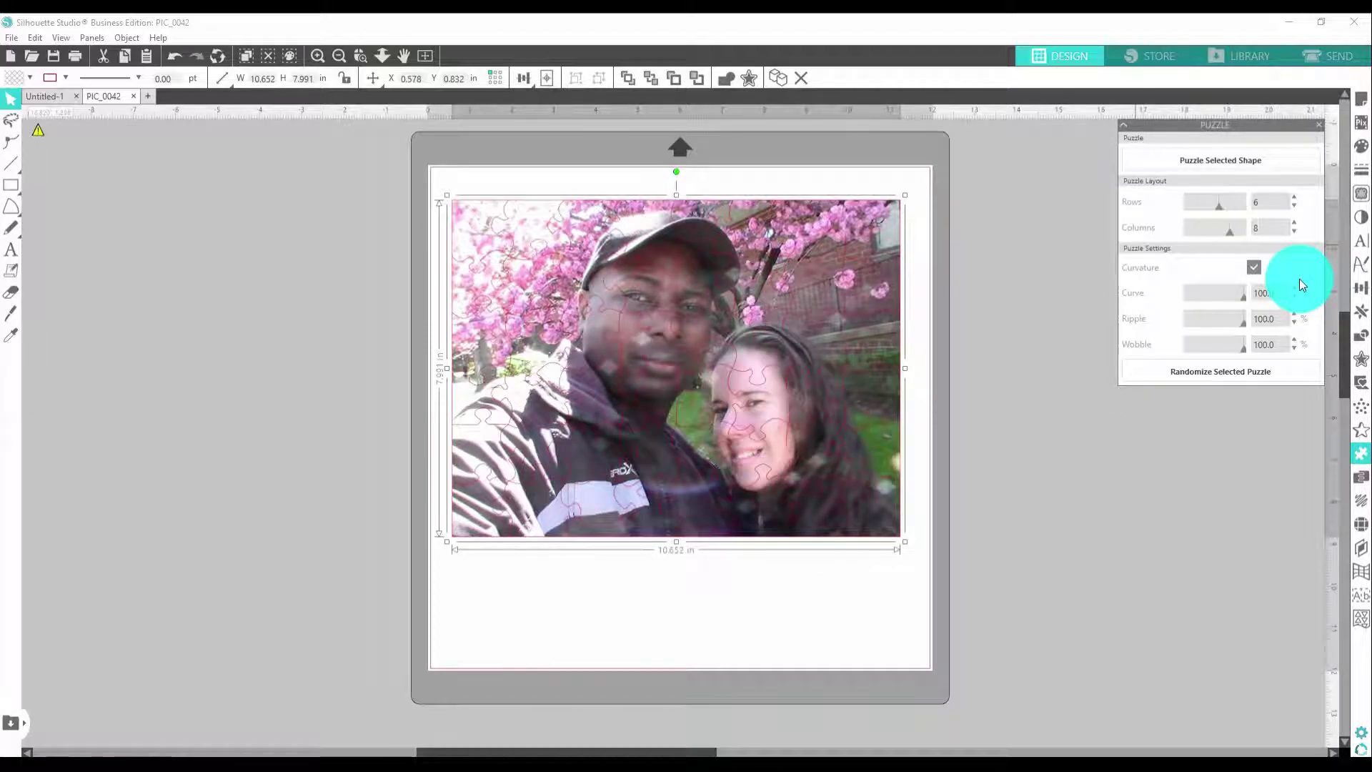
# - Try other column counts on the Columns slider, then settle the puzzle back at 8 columns
pyautogui.click(1229, 230)
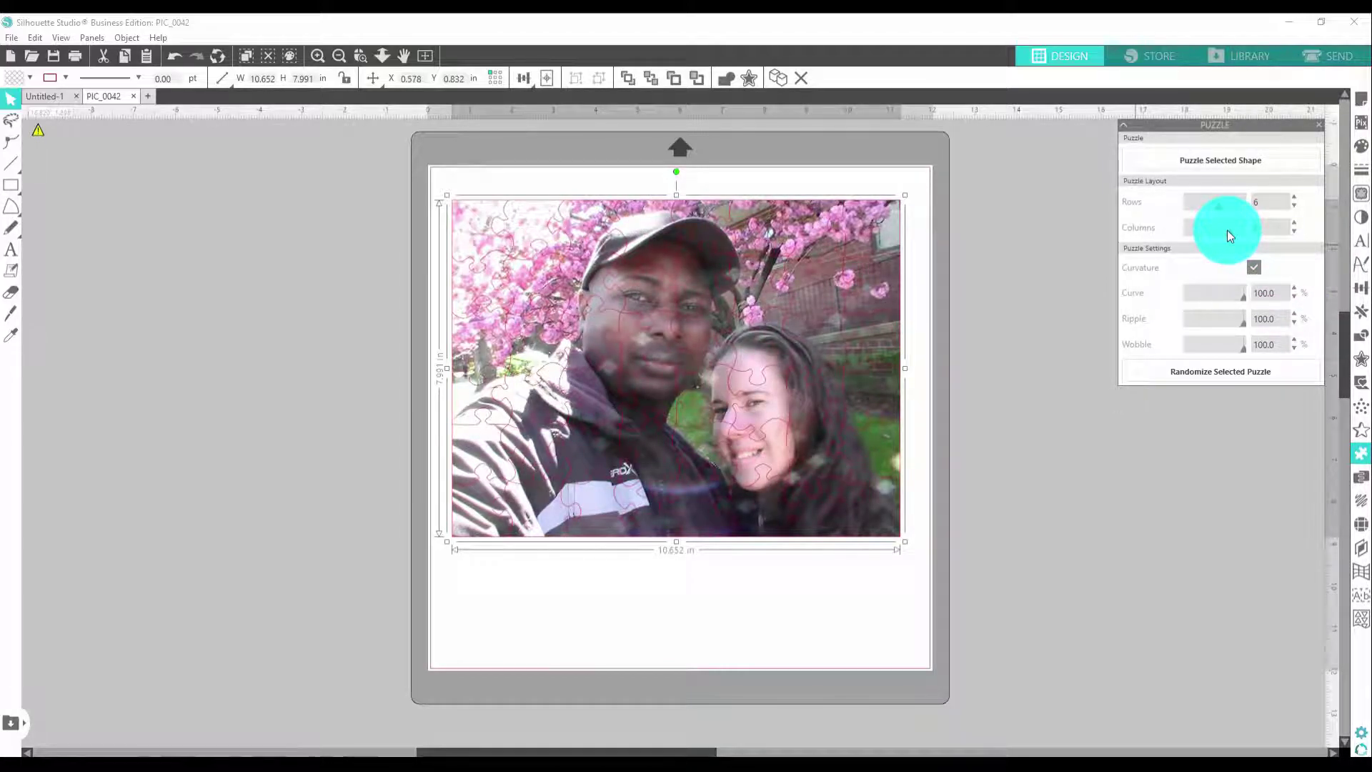
pyautogui.moveTo(1232, 233); pyautogui.dragTo(1231, 233)
pyautogui.click(1298, 231)
pyautogui.click(1294, 223)
pyautogui.click(1293, 231)
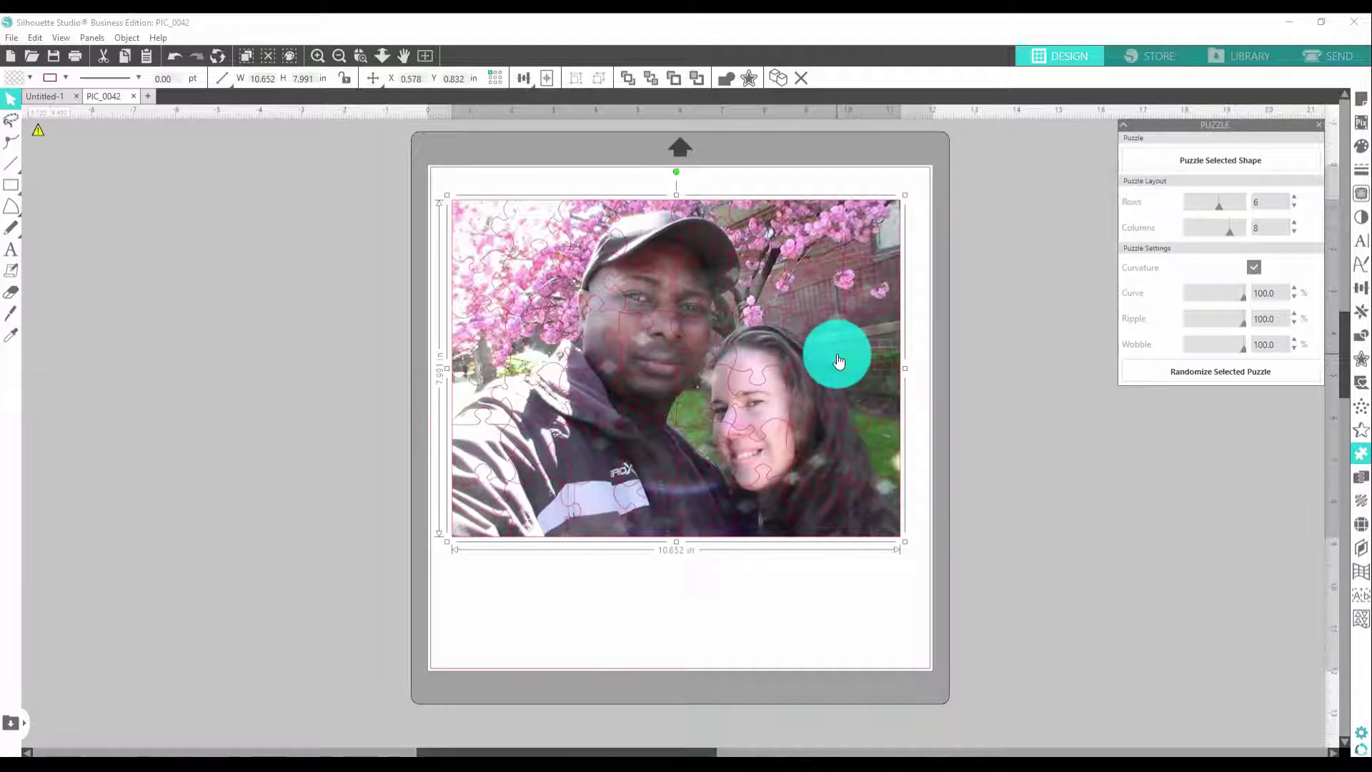
# - Toggle Curvature off and on, max out Wobble, Curve and Ripple, then randomize the puzzle
pyautogui.click(1255, 269)
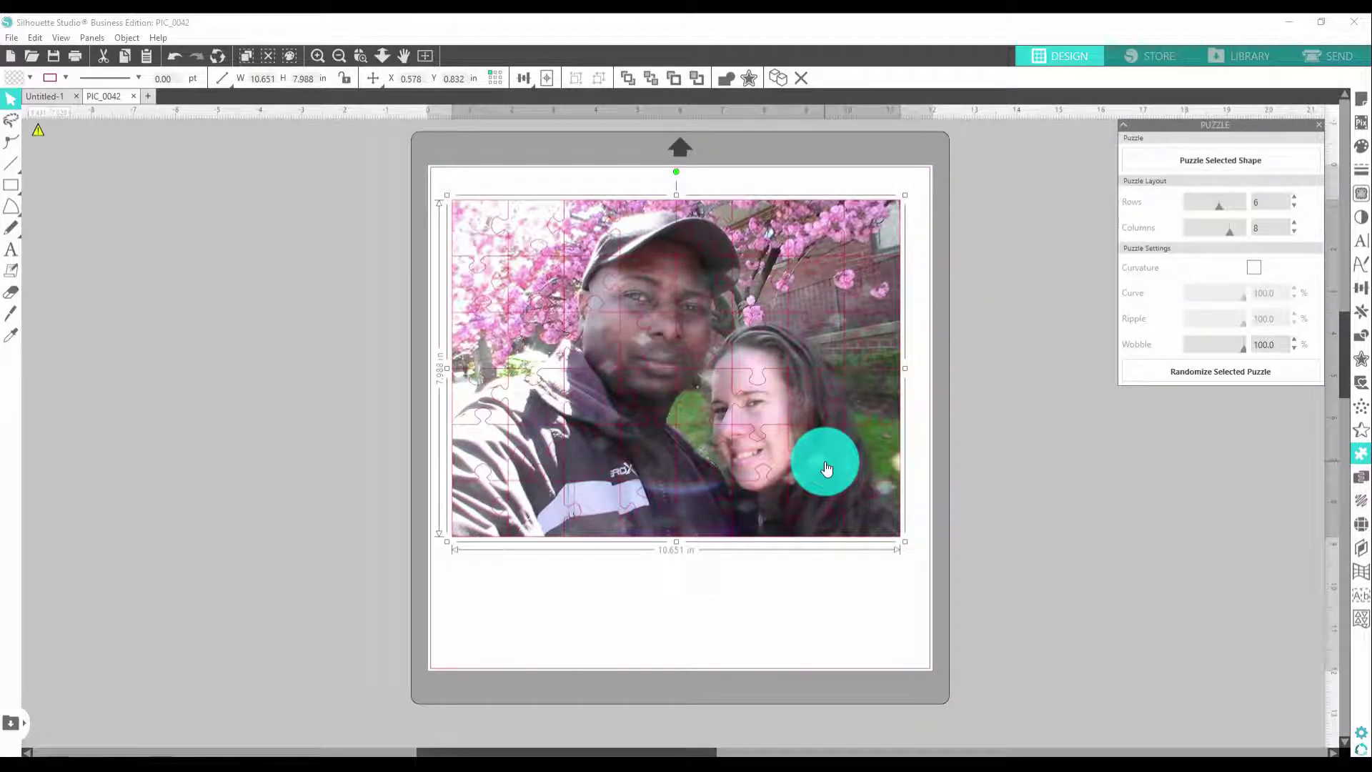
pyautogui.click(1255, 267)
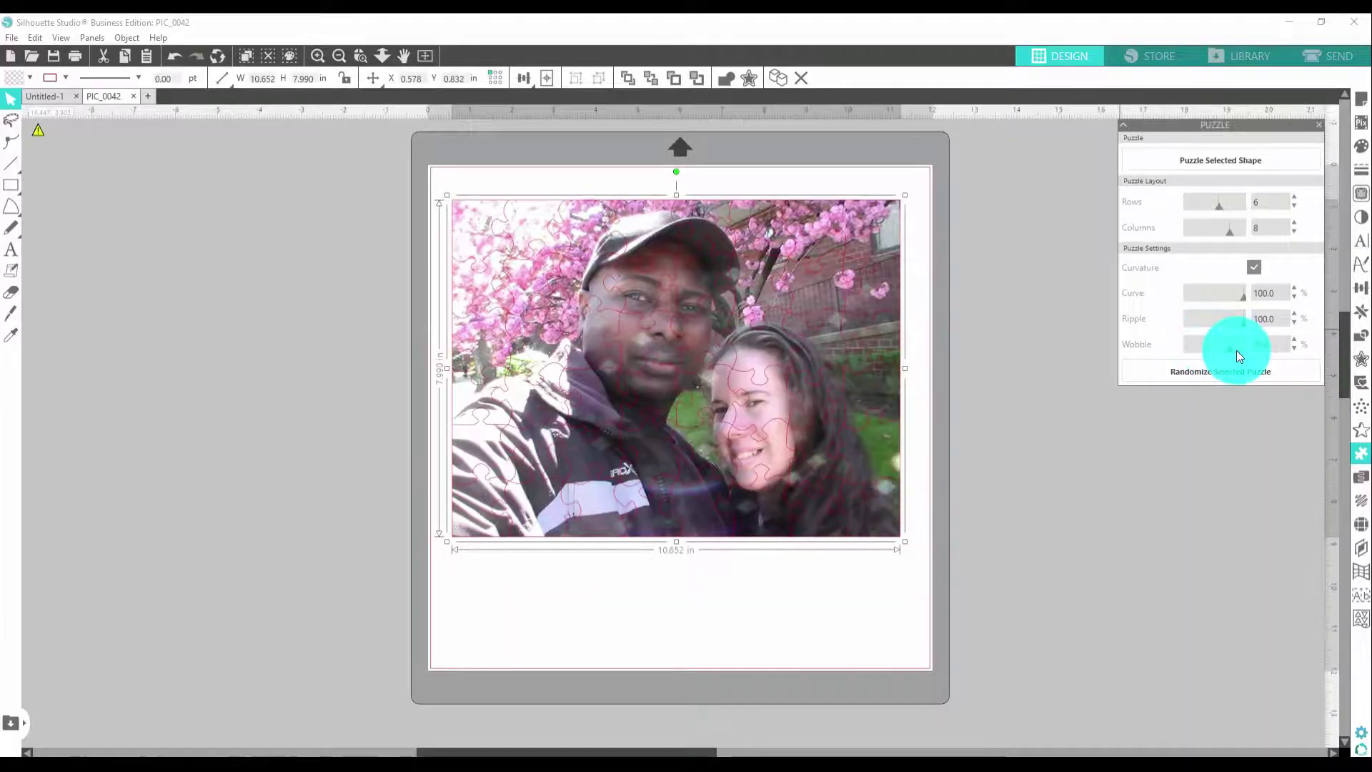
pyautogui.click(1238, 350)
pyautogui.moveTo(1237, 298); pyautogui.dragTo(1225, 299)
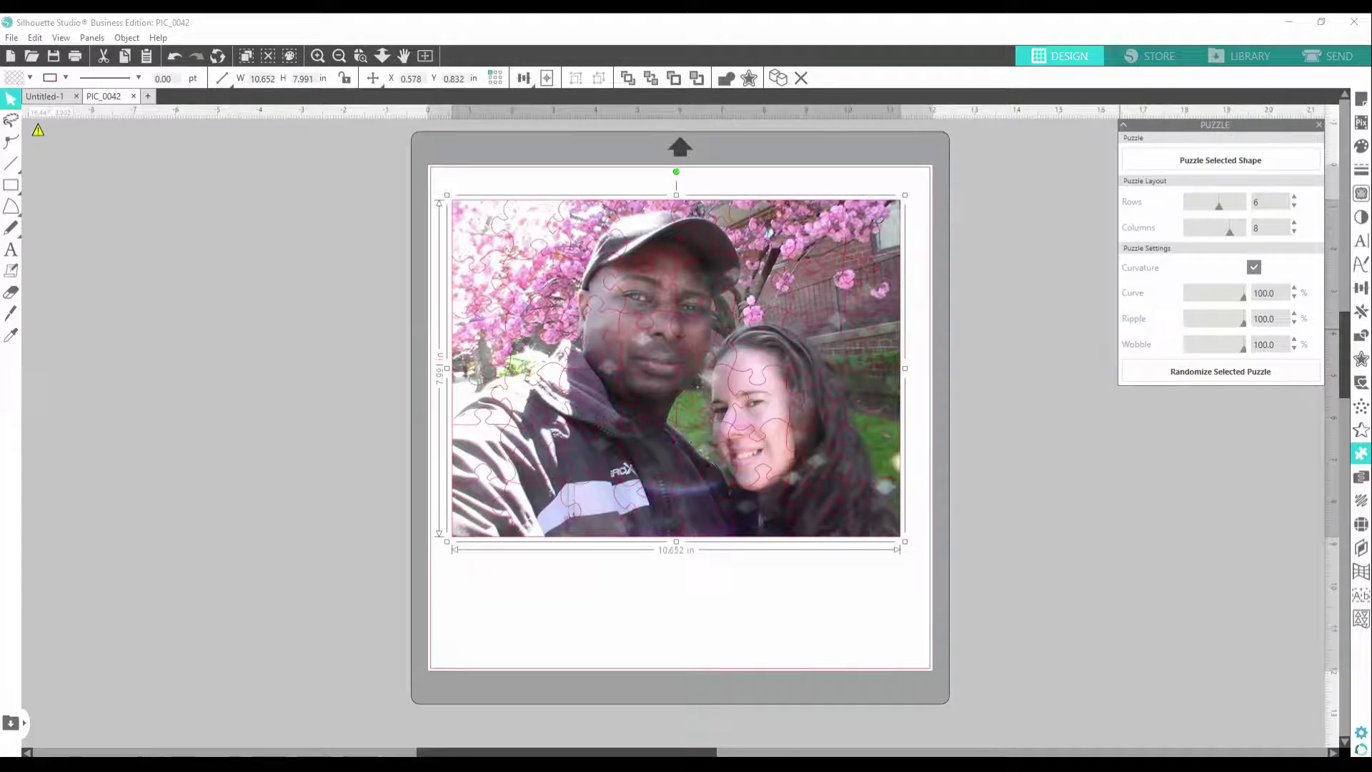
pyautogui.click(1224, 371)
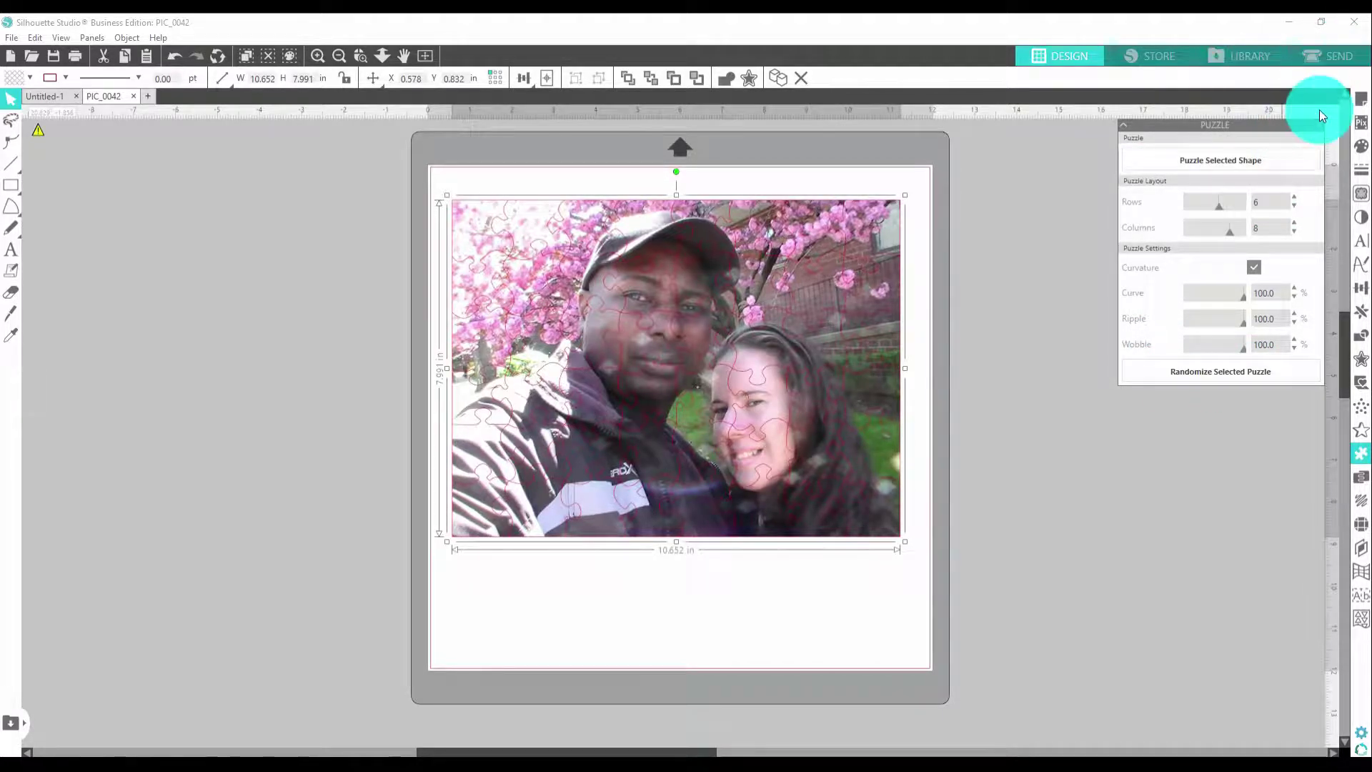
# - Enable Type 1 (CAMEO, Portrait, Curio) registration marks and shrink the photo to 9.160 x 6.872 in
pyautogui.click(1365, 102)
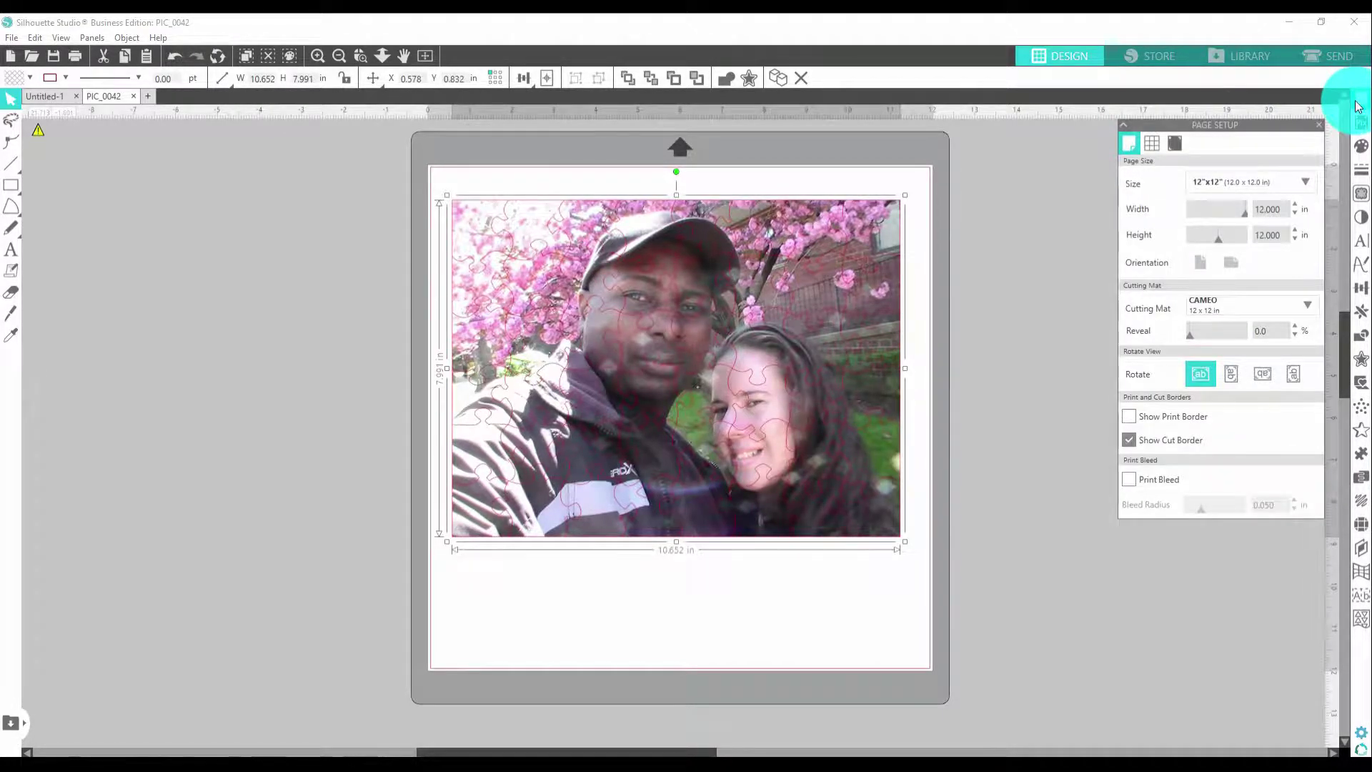
pyautogui.click(1175, 144)
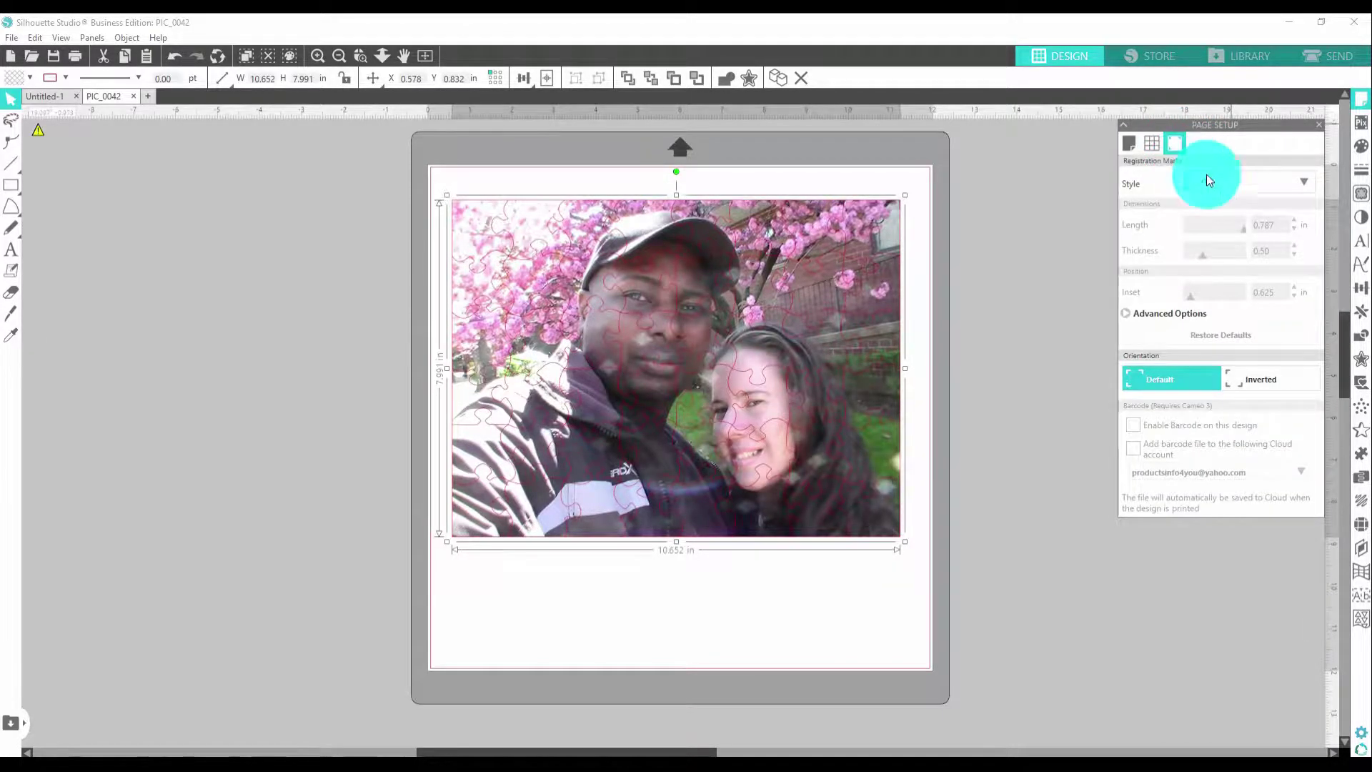
pyautogui.click(1236, 179)
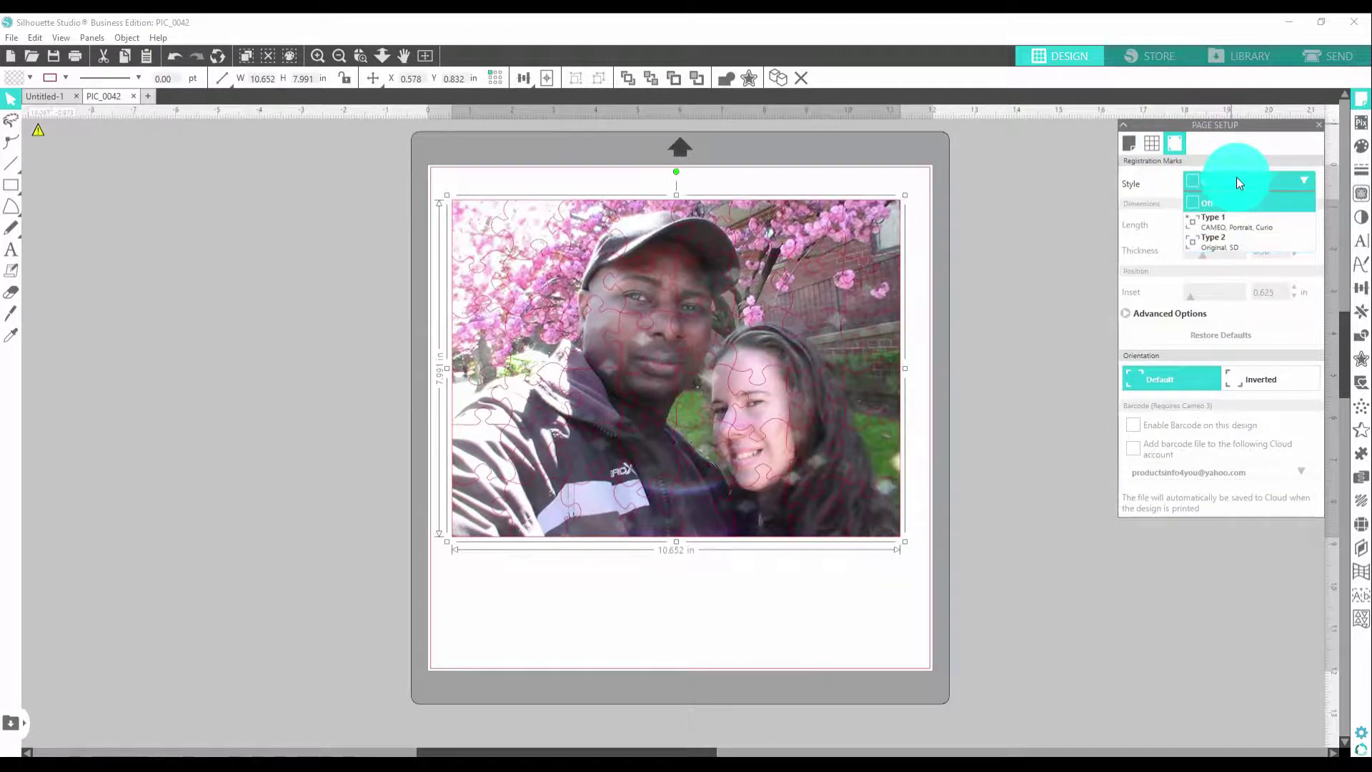
pyautogui.click(1222, 224)
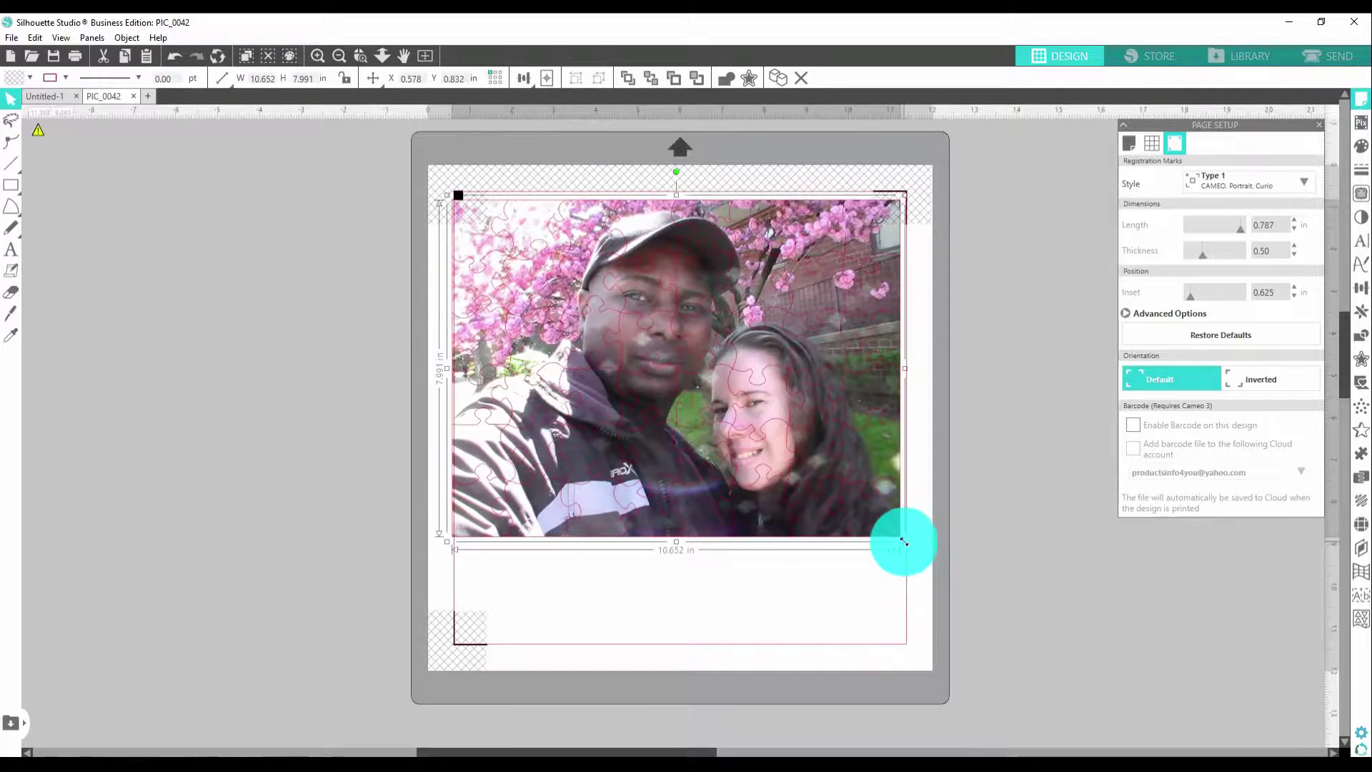
pyautogui.moveTo(904, 541); pyautogui.dragTo(848, 500)
# - Fit the photo inside the registration marks at 9.593 x 7.196 in and go to the Send screen
pyautogui.moveTo(668, 300); pyautogui.dragTo(704, 355)
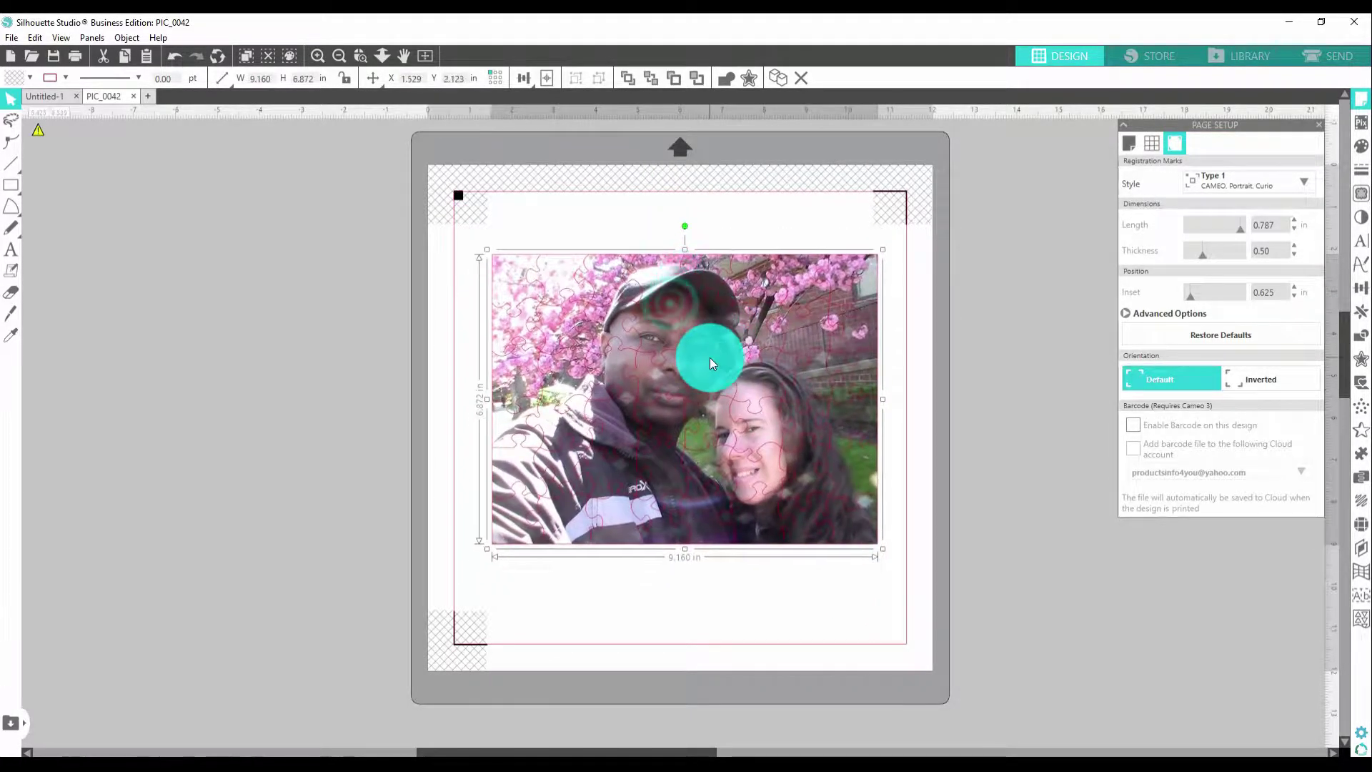
pyautogui.click(554, 500)
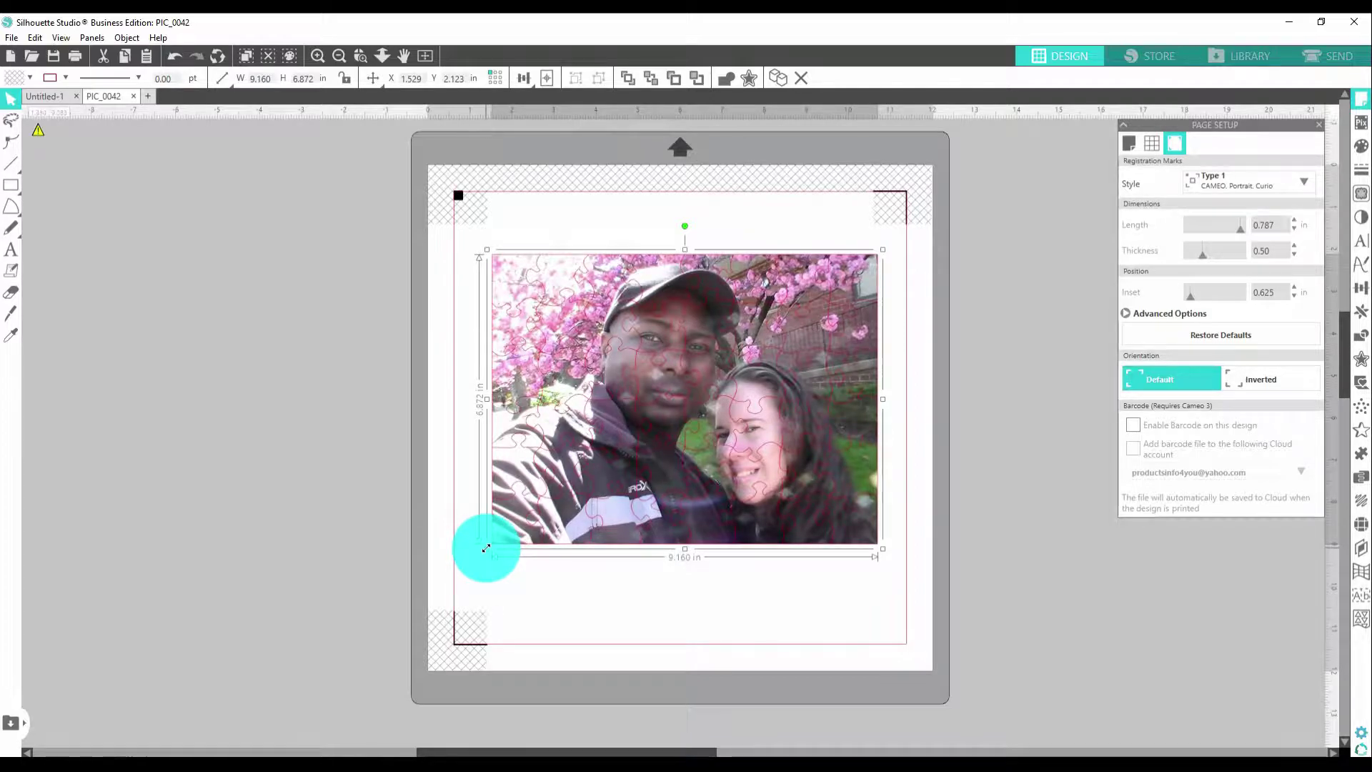
pyautogui.moveTo(486, 549); pyautogui.dragTo(466, 560)
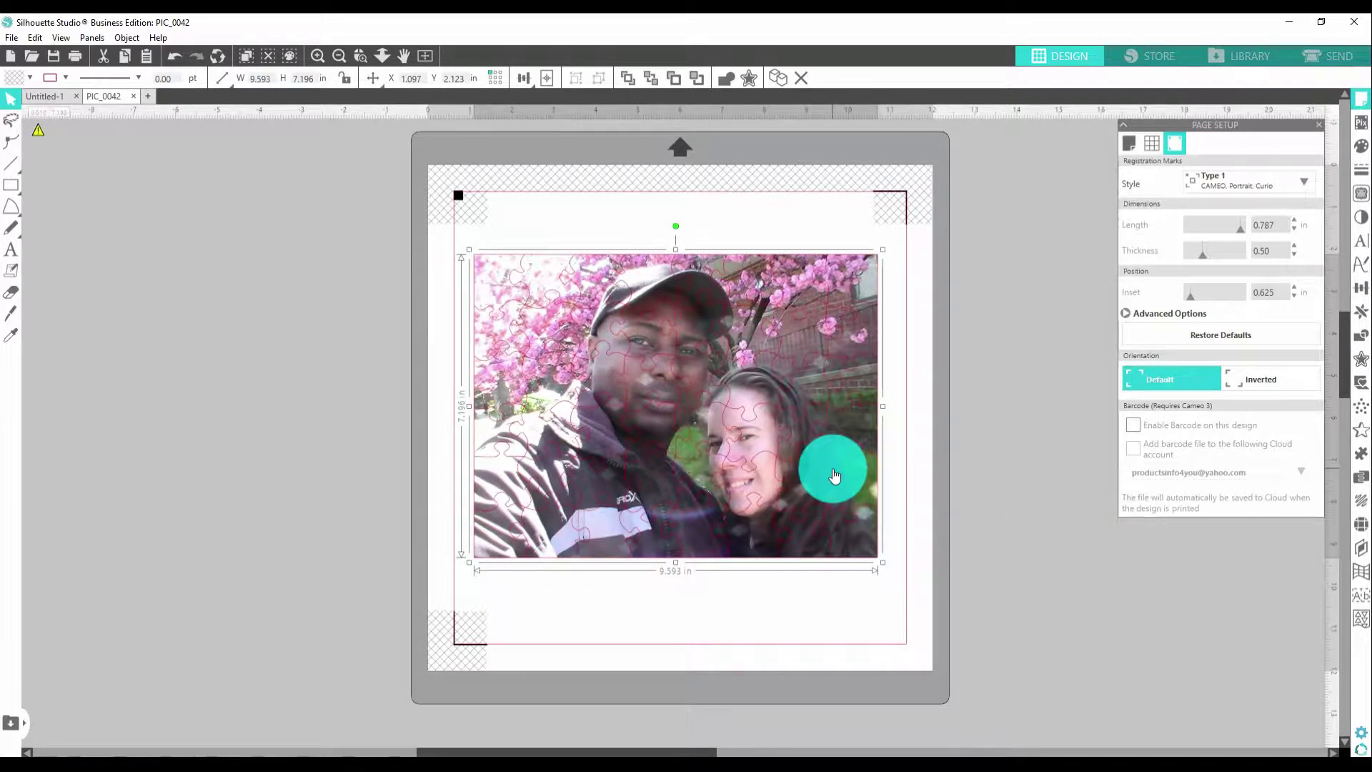
pyautogui.click(1346, 63)
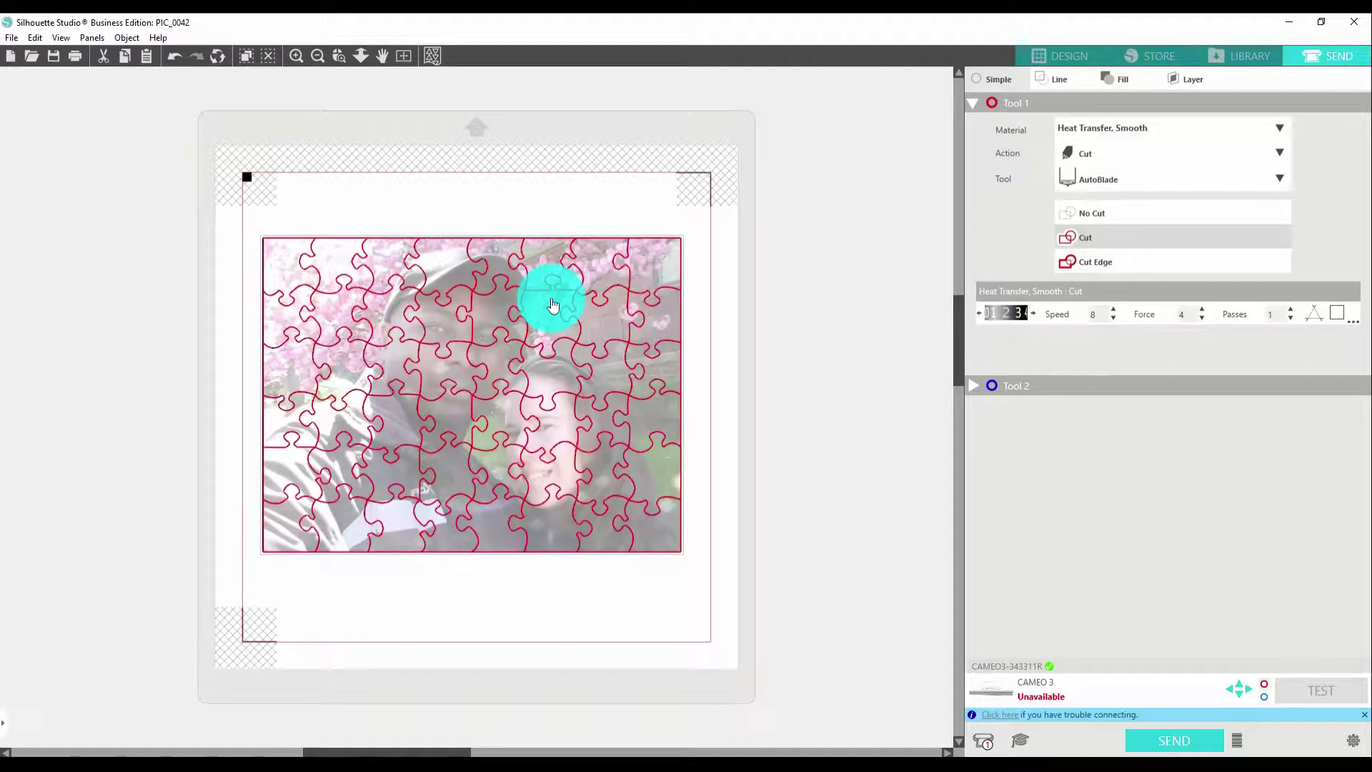
# - Switch from the Send screen back to the Design screen
pyautogui.click(1074, 57)
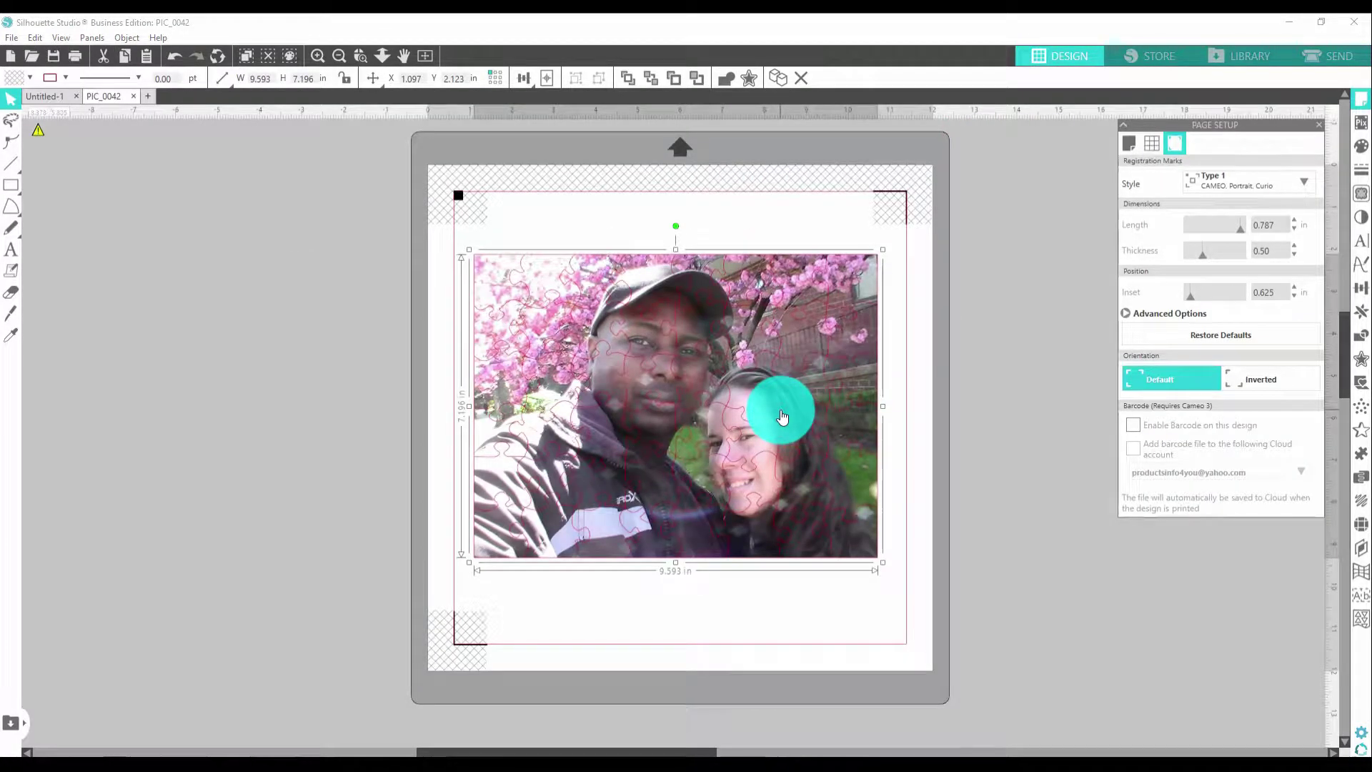